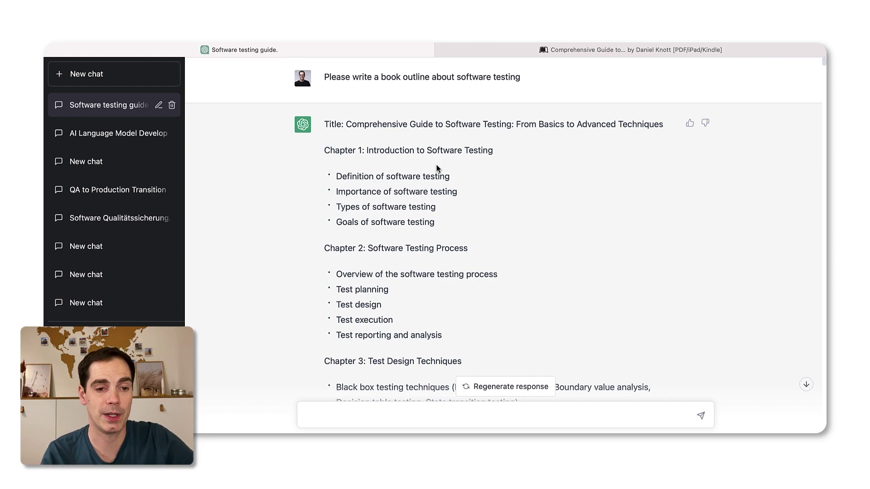
Scroll through the conversation to review the book outline and follow-up answers
scroll(436, 165, down, 2)
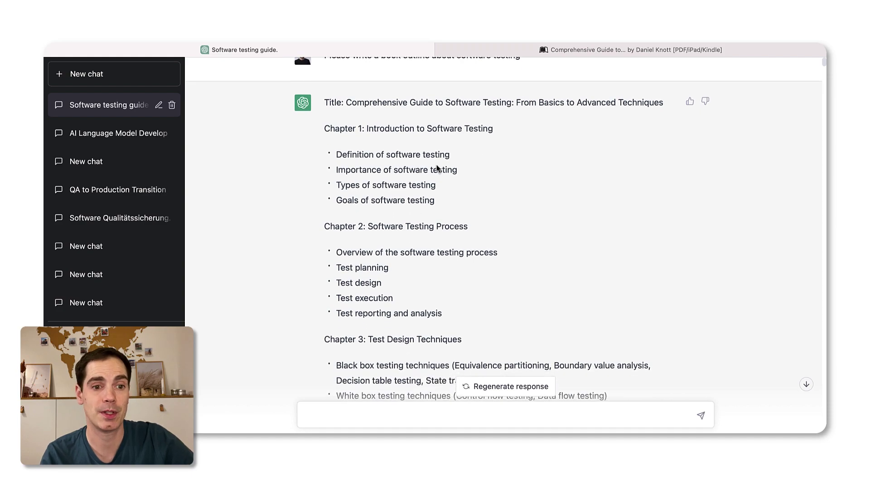
scroll(436, 166, down, 4)
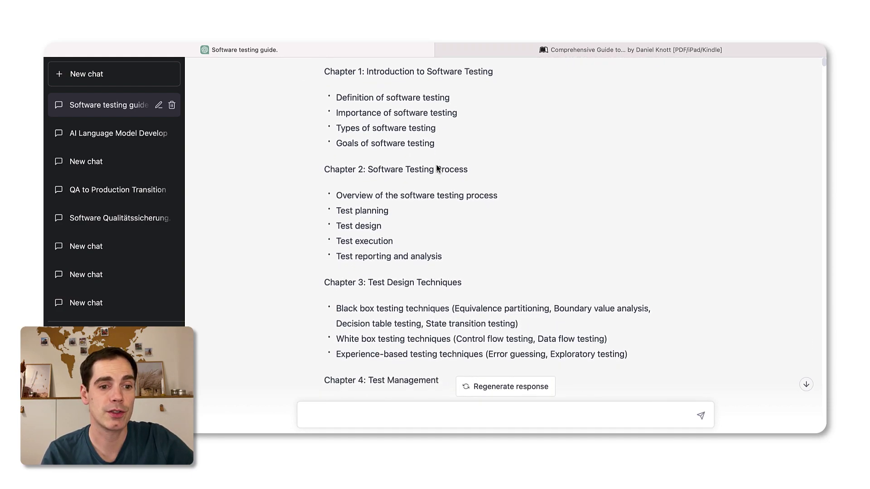
scroll(436, 166, down, 12)
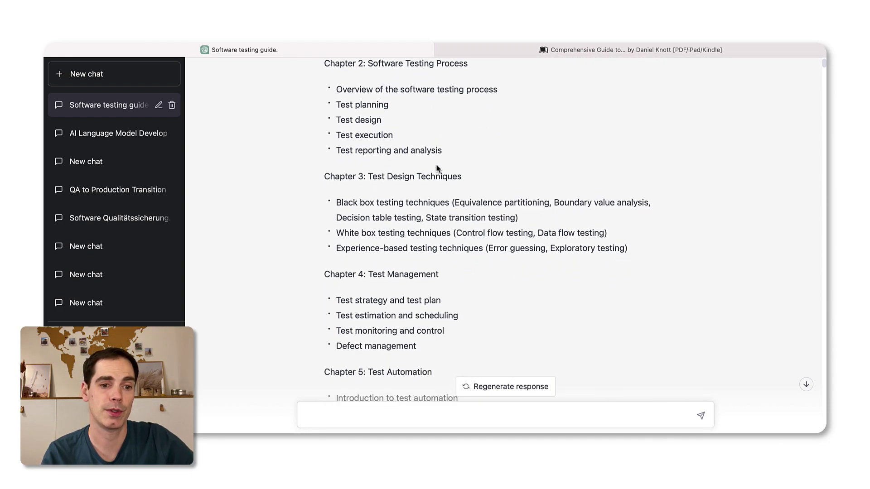
scroll(437, 168, down, 20)
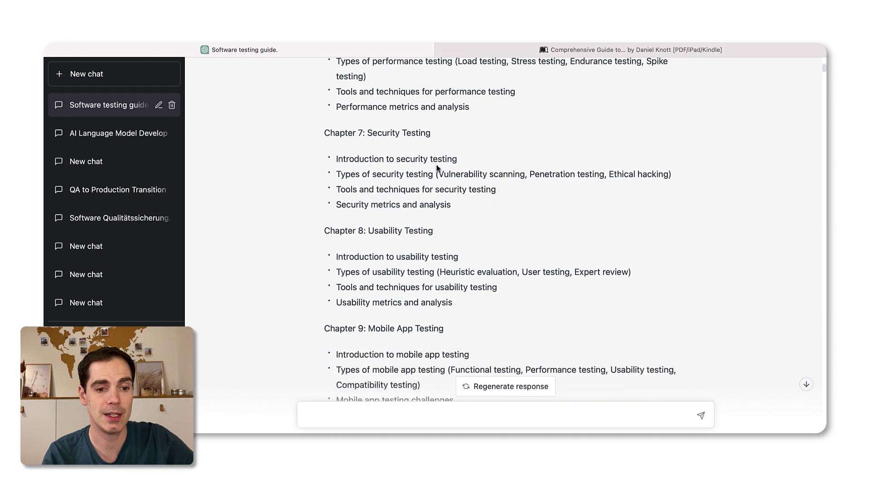
scroll(437, 169, down, 1)
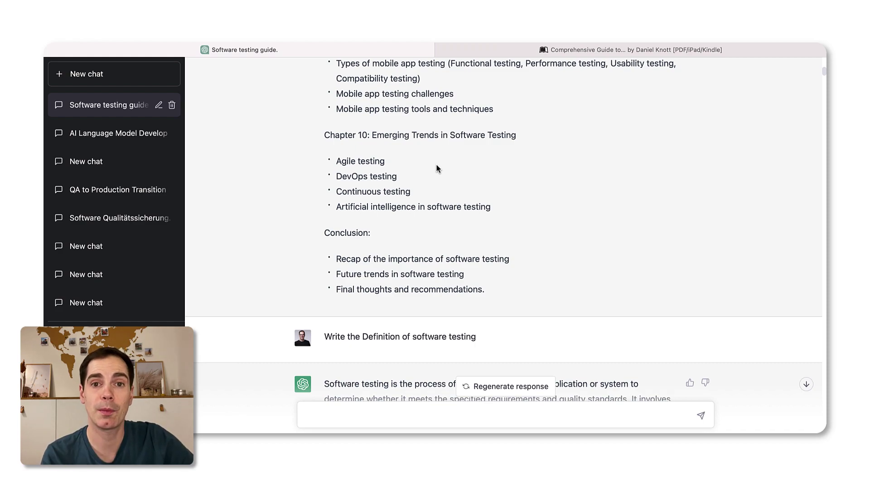
scroll(436, 167, up, 20)
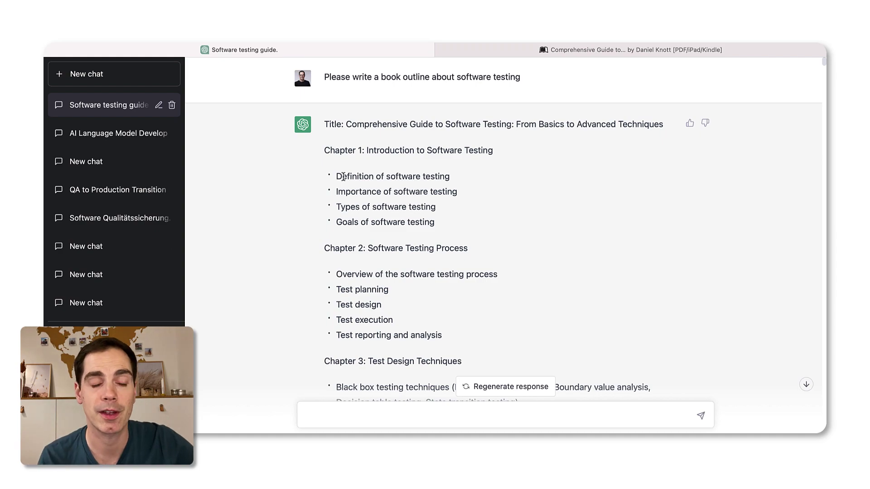
scroll(343, 176, down, 8)
scroll(344, 176, up, 3)
scroll(343, 176, up, 6)
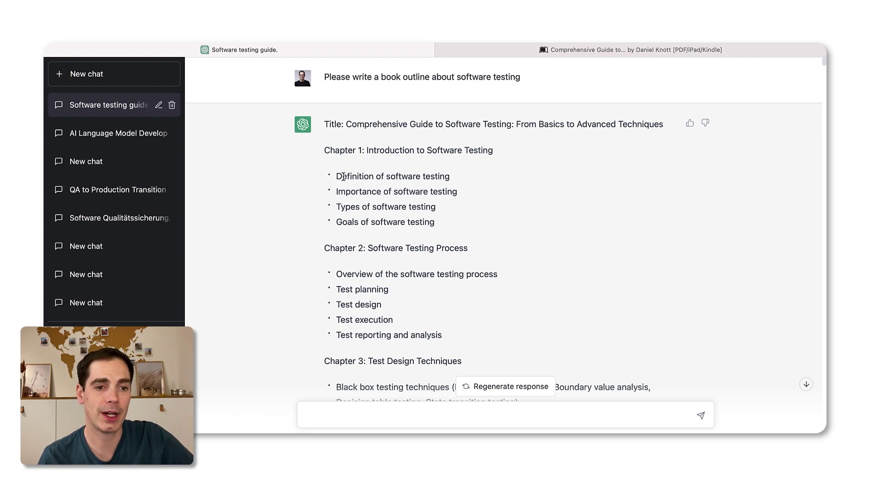
Highlight the 'Definition of software testing' bullet, then jump down to the test planning answer
drag(336, 176, 442, 179)
scroll(443, 179, down, 10)
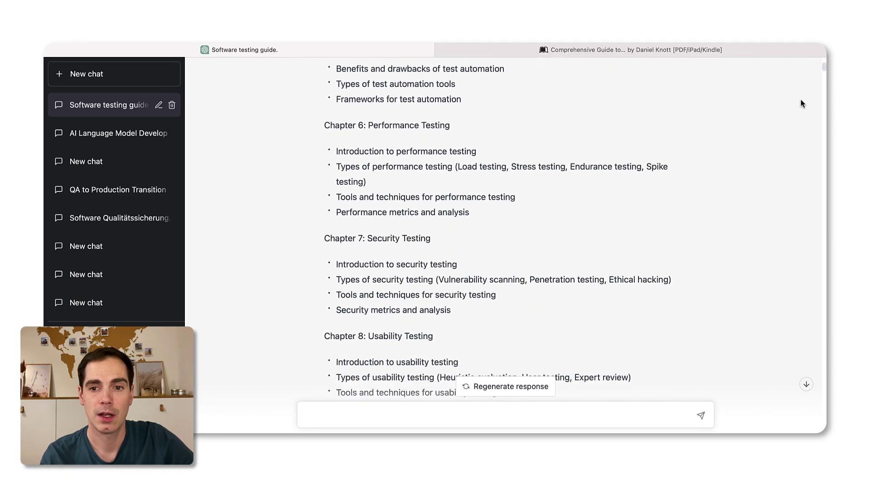
drag(823, 71, 808, 111)
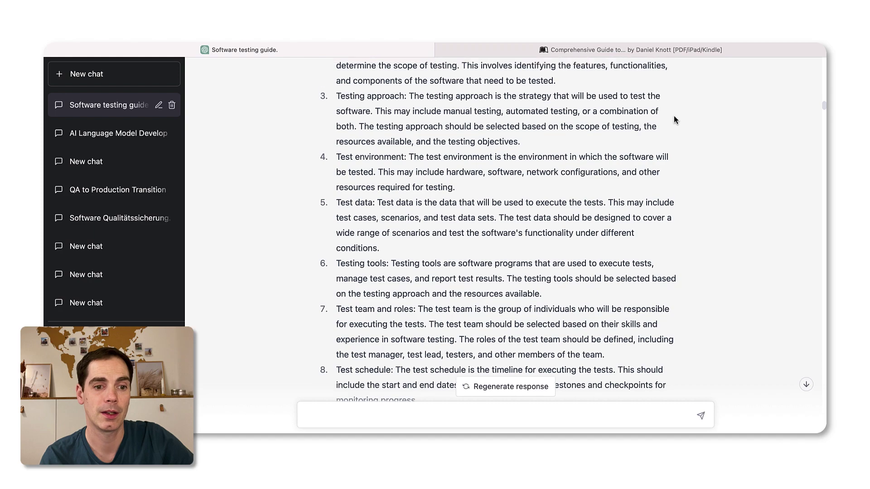
Scroll to the 'Write about test planning' prompt and its answer
scroll(674, 120, up, 5)
scroll(674, 116, down, 1)
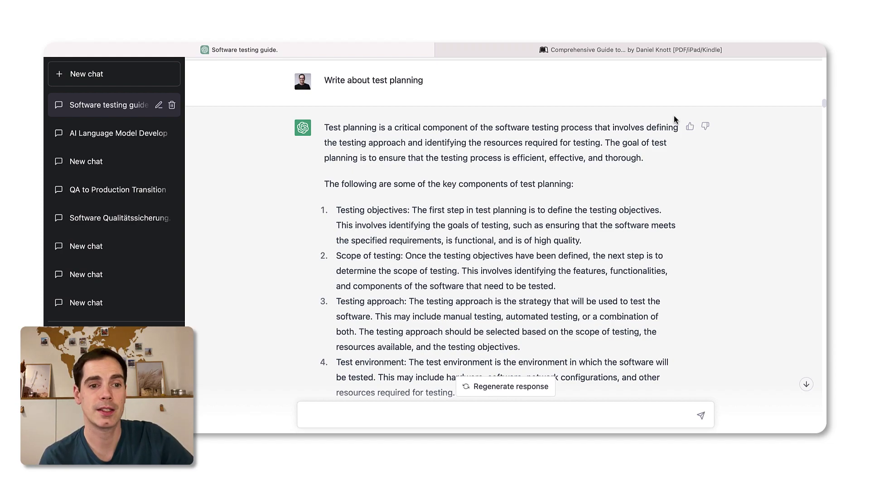
scroll(673, 120, down, 10)
scroll(674, 119, down, 5)
scroll(673, 120, up, 20)
scroll(674, 120, down, 5)
scroll(673, 120, down, 1)
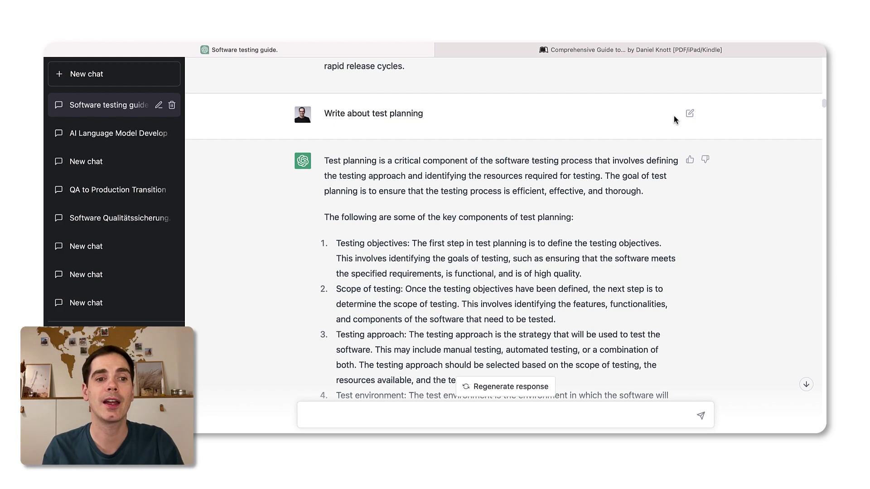
Highlight the test planning answer's opening paragraph and continue down to the 'Write about test design' prompt
drag(647, 193, 542, 162)
scroll(541, 162, down, 3)
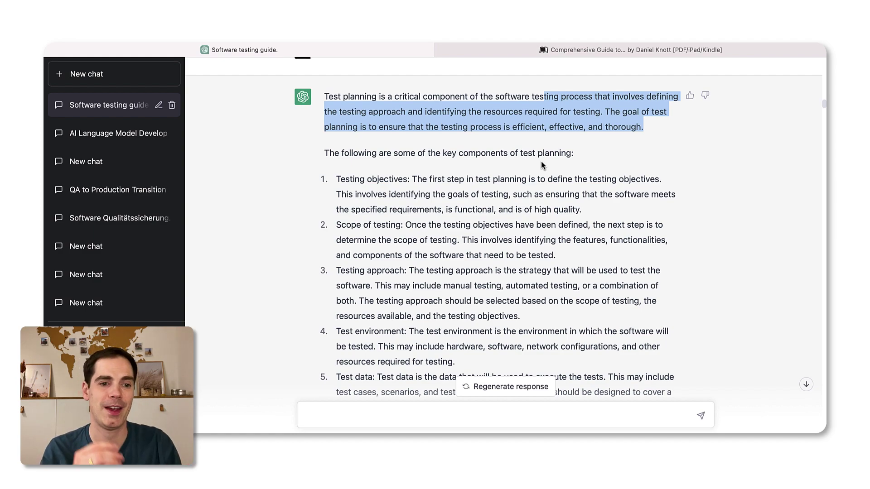
scroll(541, 161, down, 10)
scroll(541, 161, down, 6)
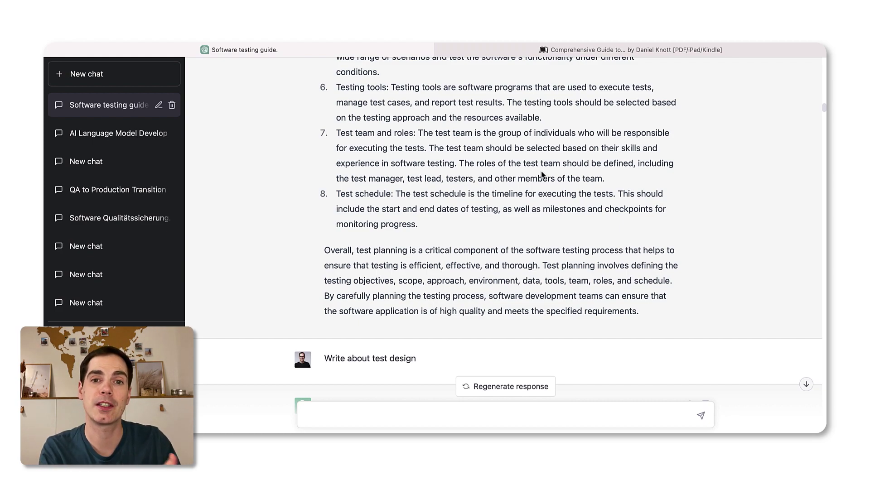
Scroll past the test execution answer toward the mobile app testing challenges answer
scroll(542, 175, down, 15)
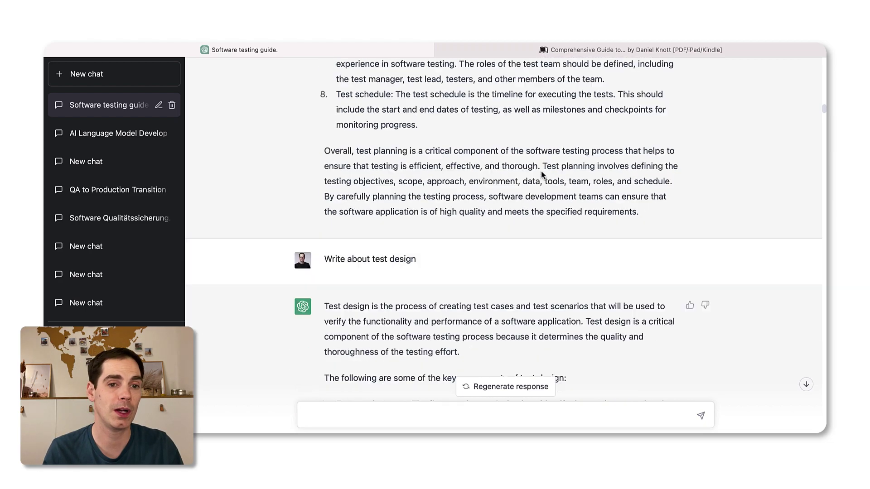
scroll(542, 172, down, 1)
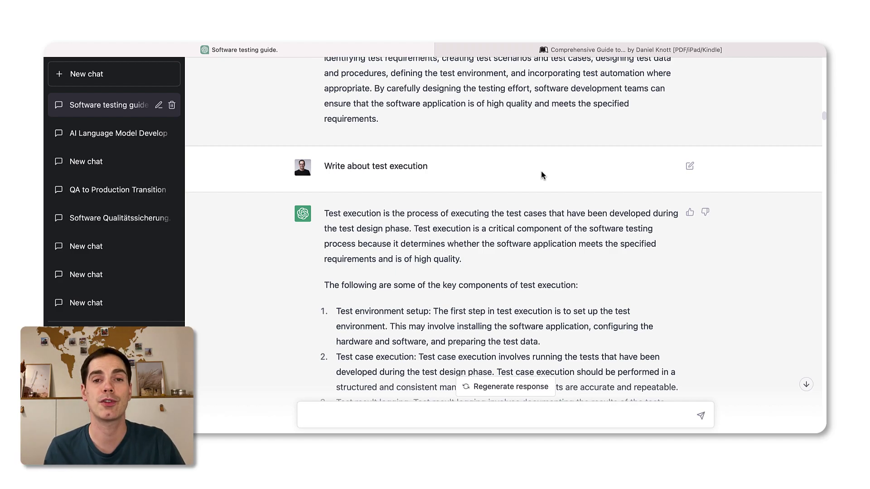
scroll(541, 171, up, 20)
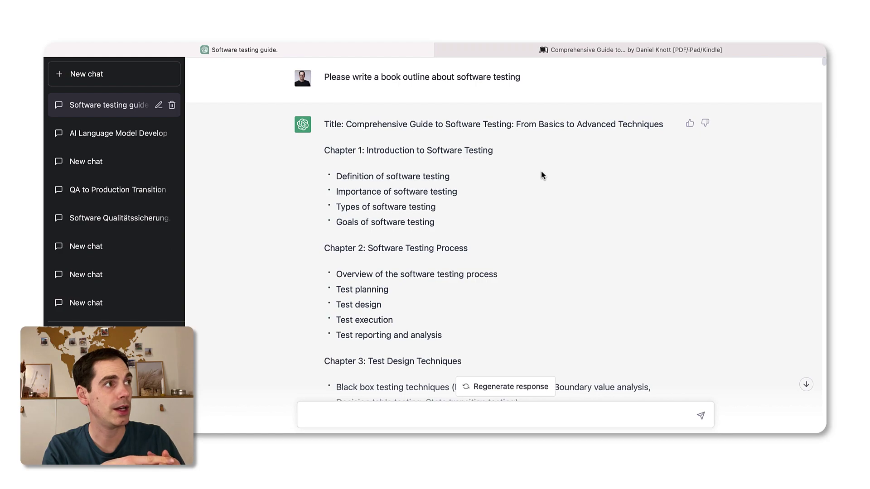
scroll(541, 175, down, 2)
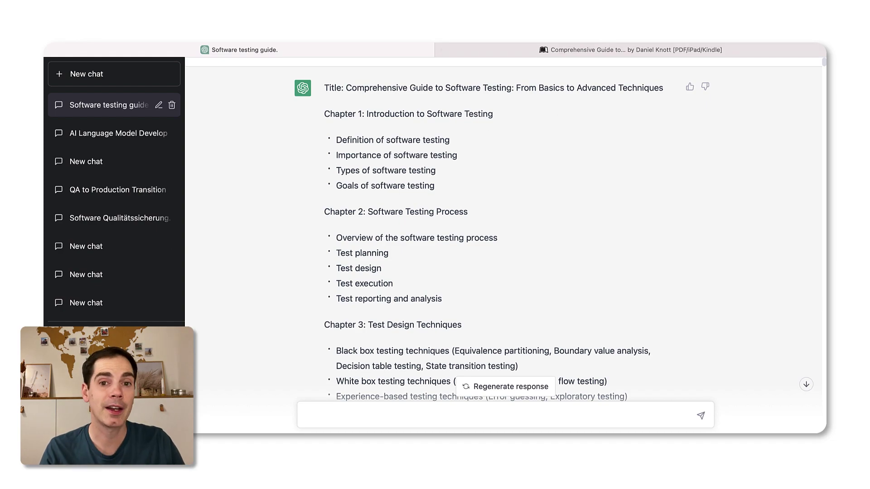
mouse_move(603, 47)
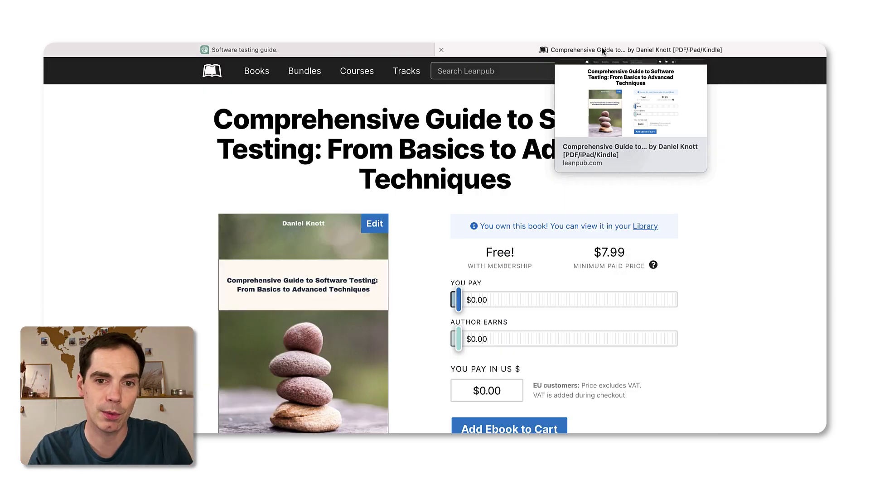
On the Leanpub book page, highlight the $7.99 minimum price and the book's experiment description
click(603, 48)
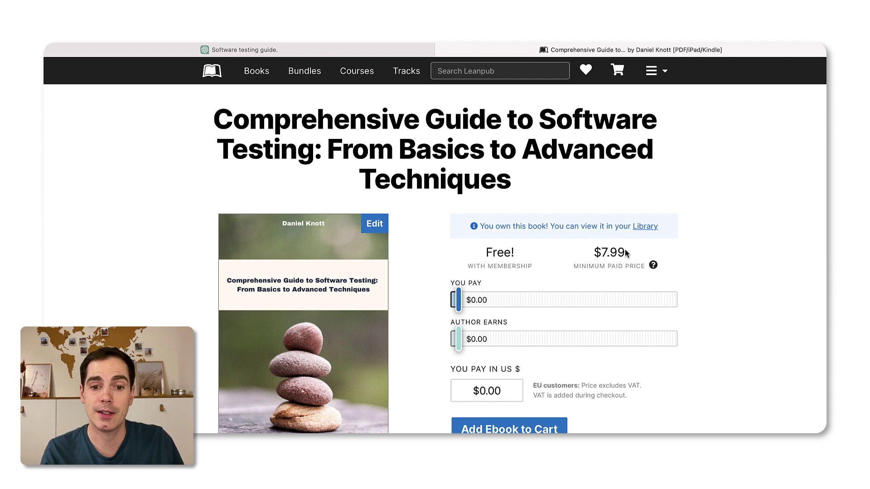
drag(626, 253, 592, 251)
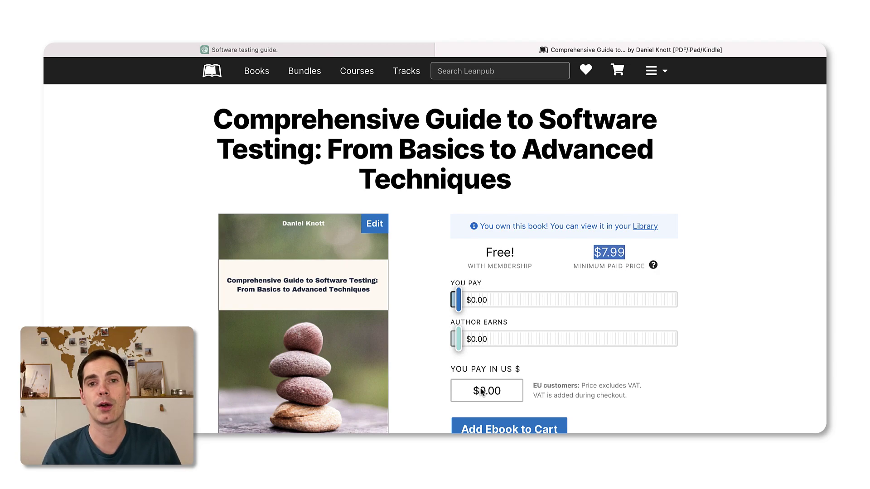
scroll(481, 392, down, 5)
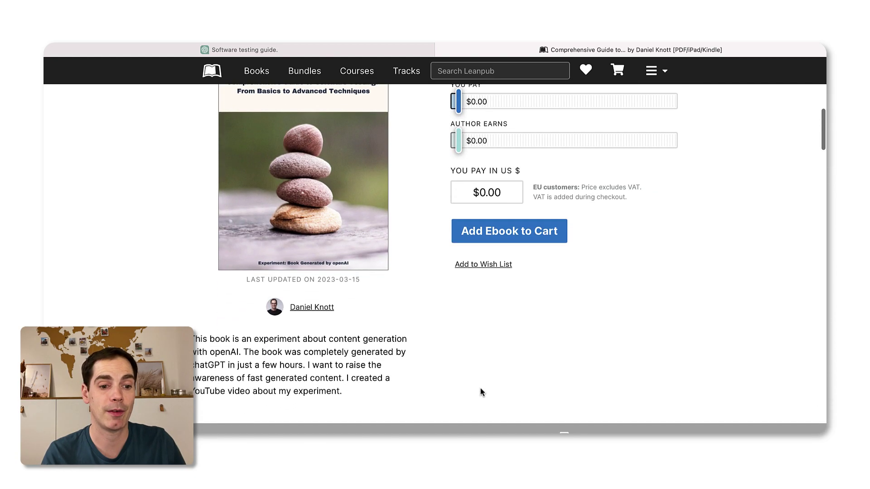
drag(193, 339, 389, 364)
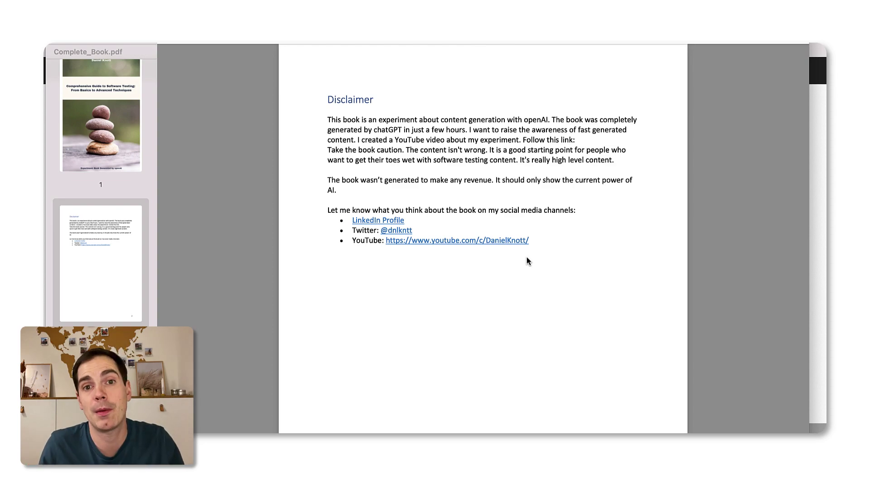
Scroll from the Disclaimer page of Complete_Book.pdf down to Chapter 1: Introduction to Software Testing
scroll(382, 267, down, 10)
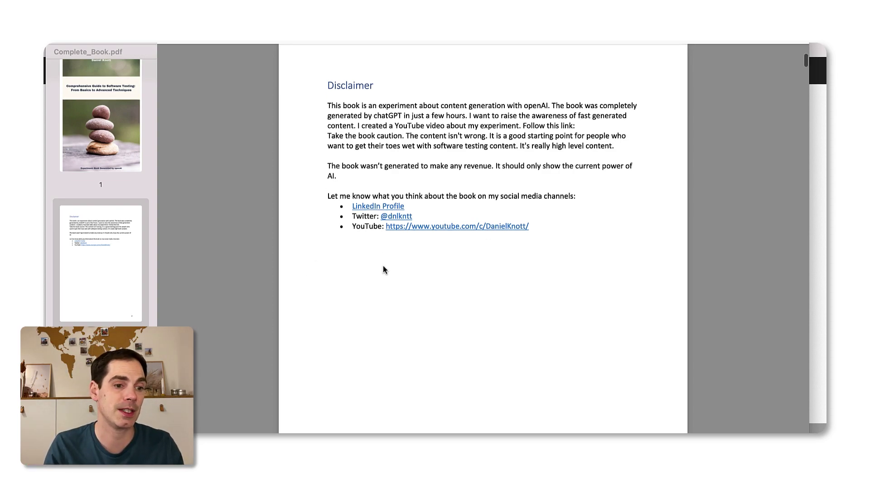
scroll(383, 268, down, 8)
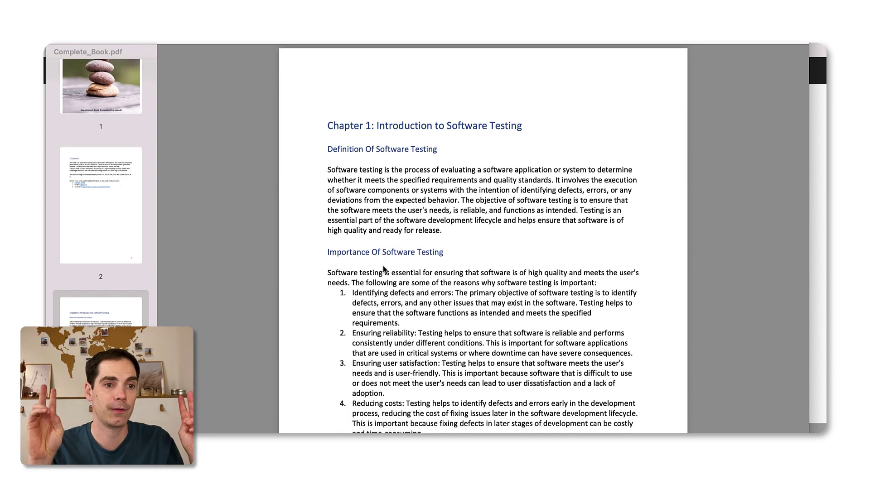
Skim forward through Chapter 1 and jump ahead to page 15
scroll(383, 266, down, 5)
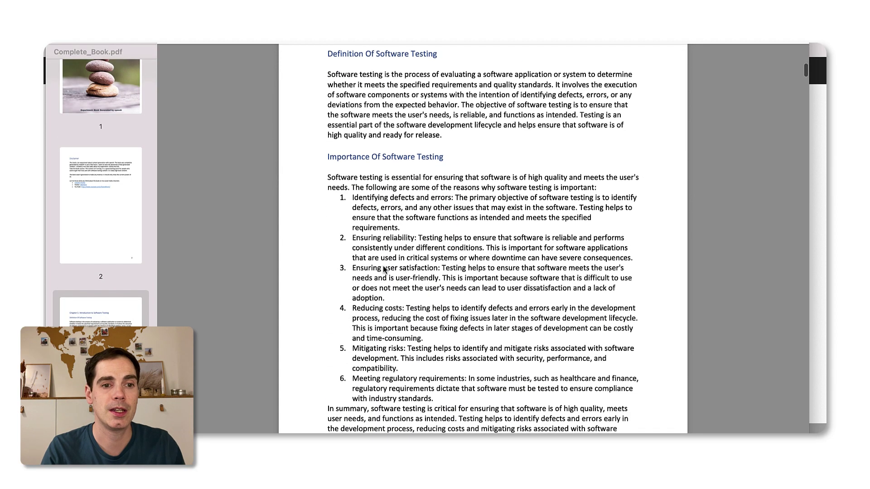
scroll(383, 268, down, 15)
scroll(383, 269, down, 15)
scroll(383, 270, down, 10)
drag(806, 94, 805, 210)
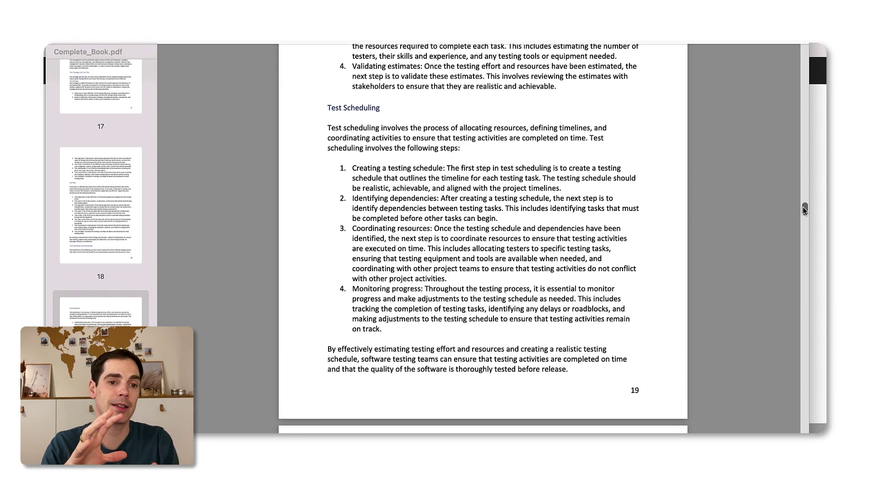
Highlight the first three scheduling steps and the Test Scheduling closing paragraph on page 19
drag(461, 148, 382, 137)
drag(328, 182, 407, 271)
drag(325, 348, 510, 371)
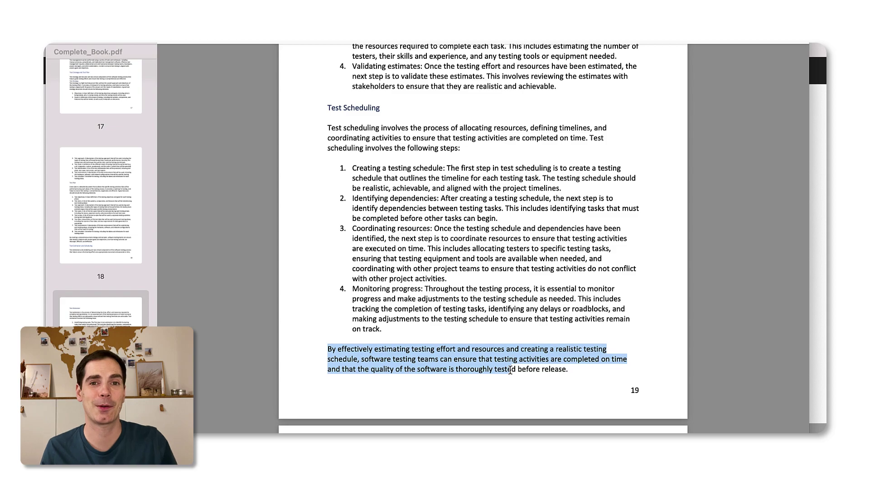
Scroll on to page 28's endurance testing section in Chapter 6
scroll(510, 370, down, 10)
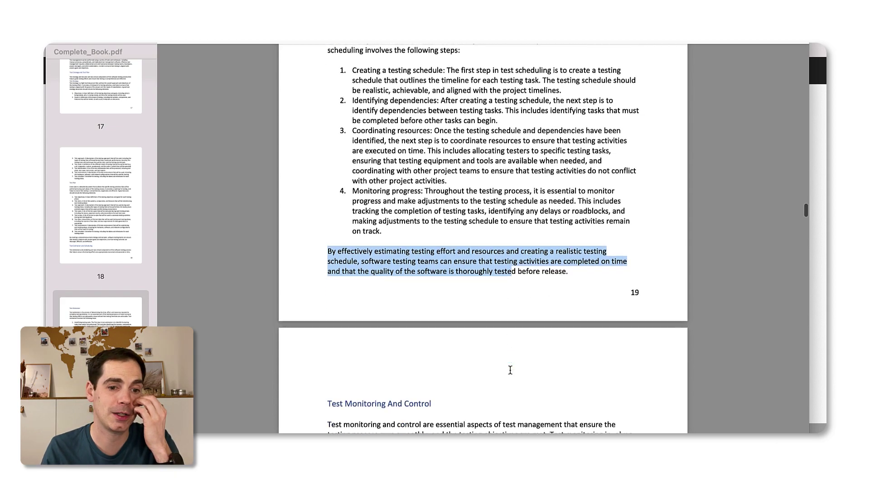
scroll(510, 370, down, 20)
scroll(510, 370, down, 20)
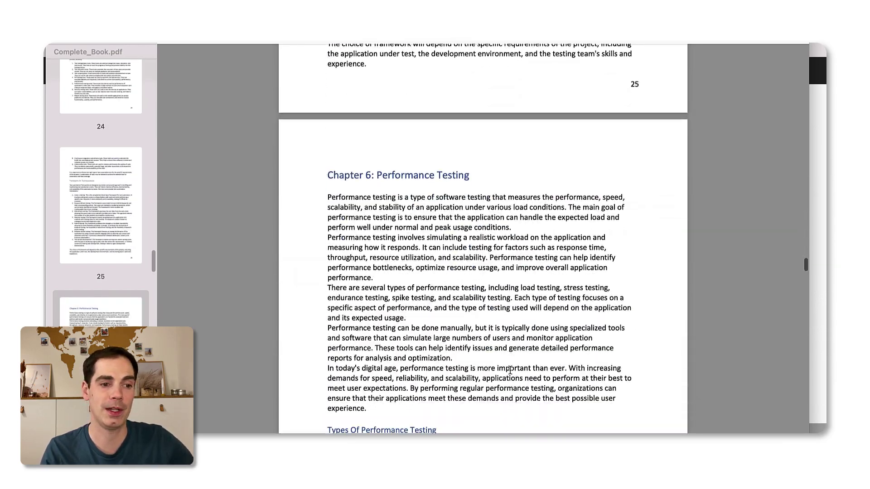
scroll(510, 371, down, 2)
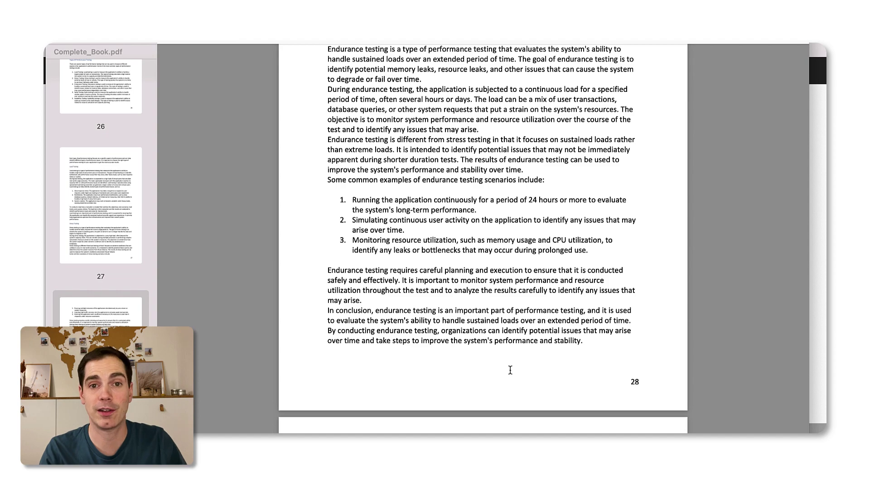